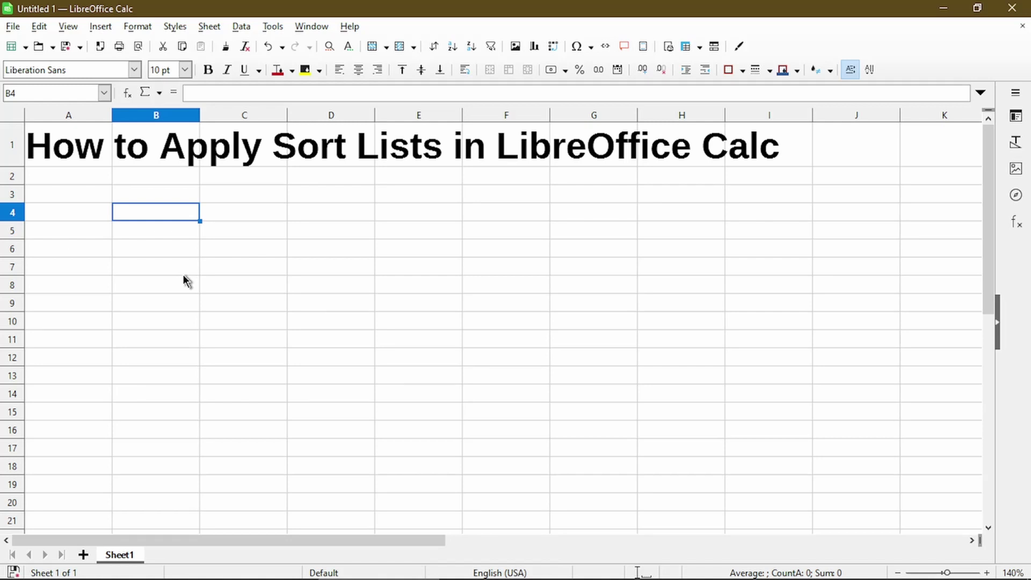
# Enter March in B4 and autofill the month names down to May in B18.
pyautogui.write('March')
pyautogui.press('Return')
pyautogui.press('Up')
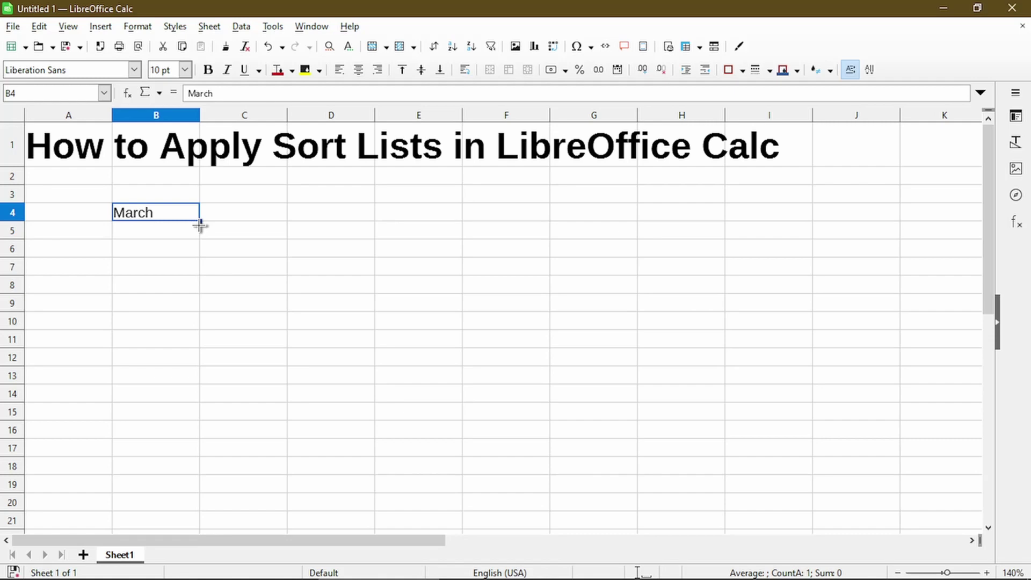
pyautogui.moveTo(198, 226); pyautogui.dragTo(194, 343)
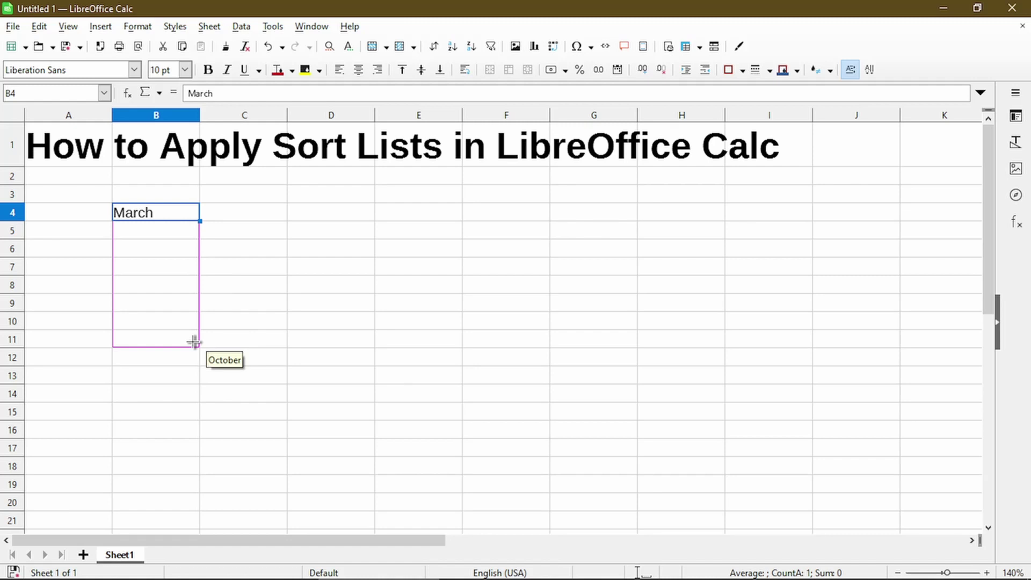
pyautogui.moveTo(194, 342); pyautogui.dragTo(200, 472)
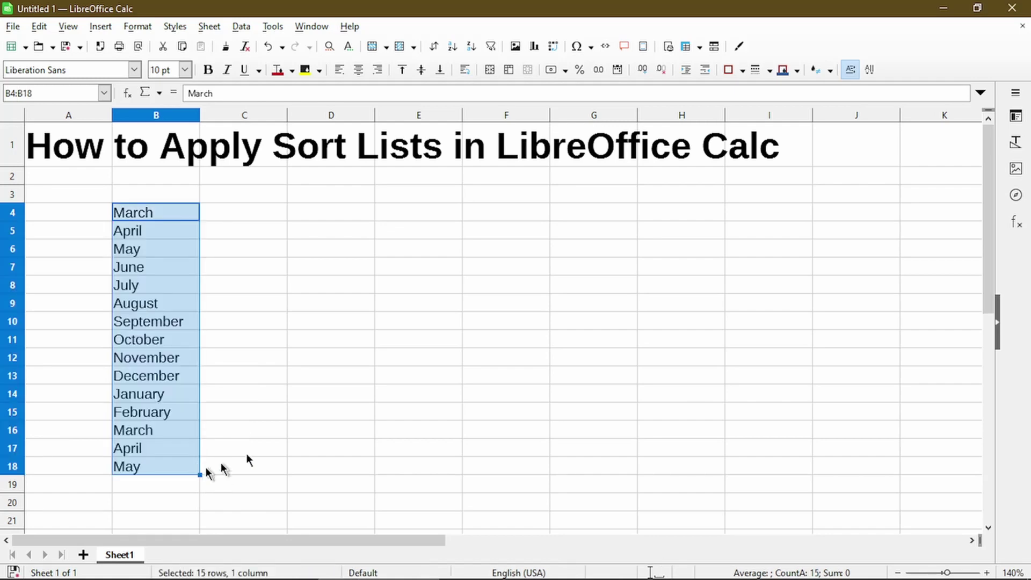
pyautogui.click(281, 451)
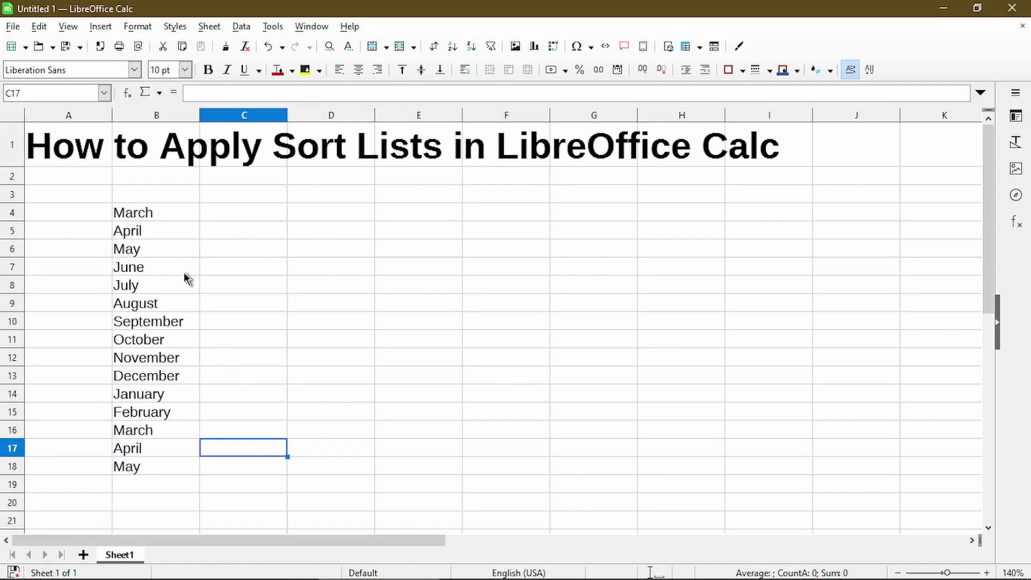
# Continue the months from May in B6 across row 6, filling Jun–Nov into C6:H6.
pyautogui.click(172, 248)
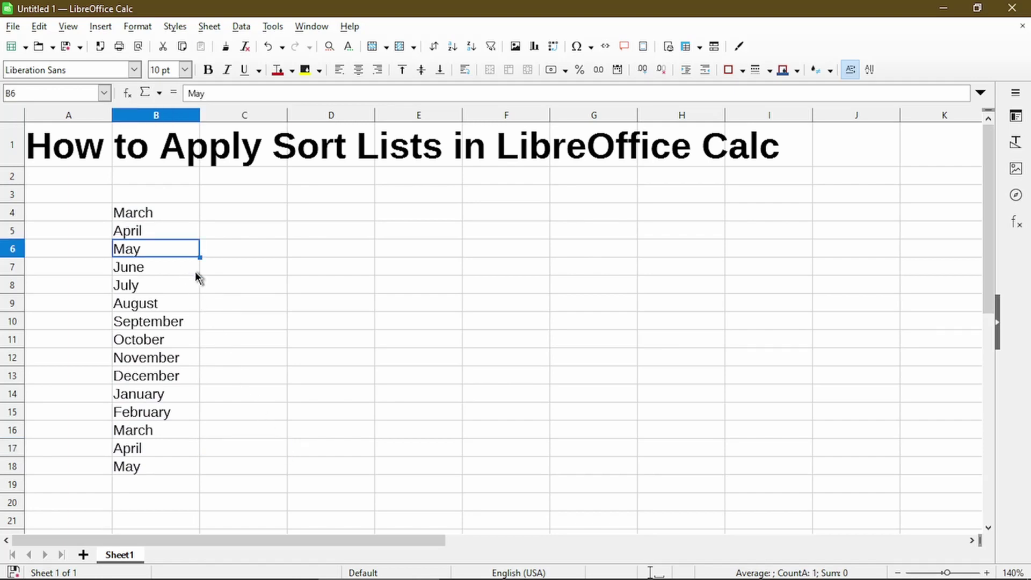
pyautogui.moveTo(200, 259); pyautogui.dragTo(686, 272)
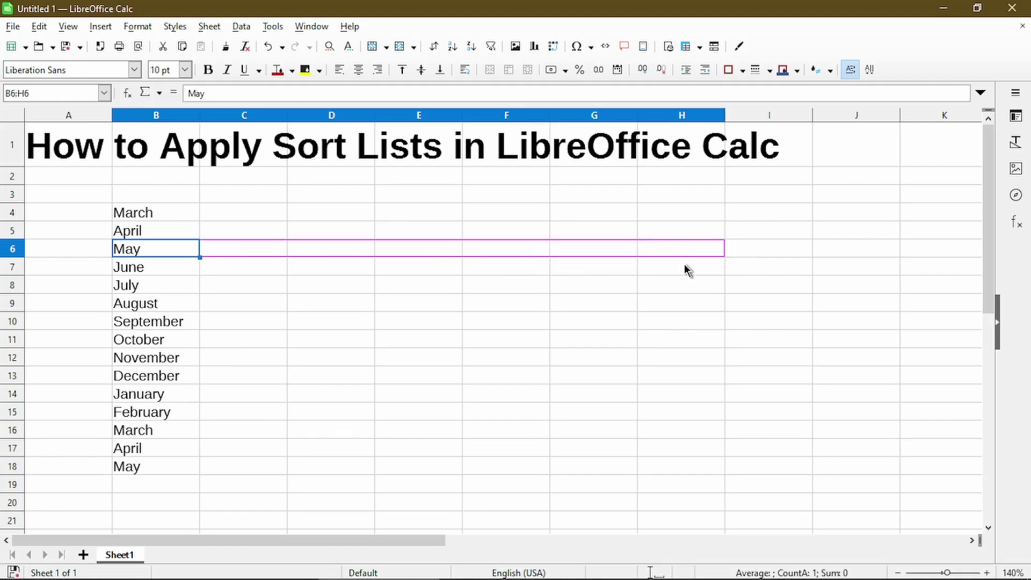
pyautogui.click(696, 358)
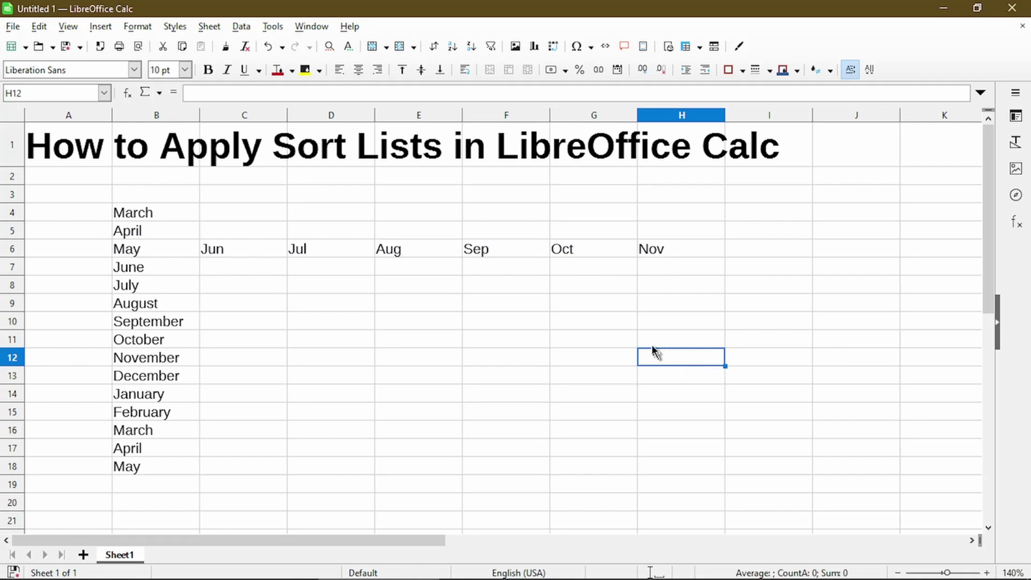
# Fill Jul–Sep up column G to G3, then extend months leftward along row 3 to C3.
pyautogui.click(590, 256)
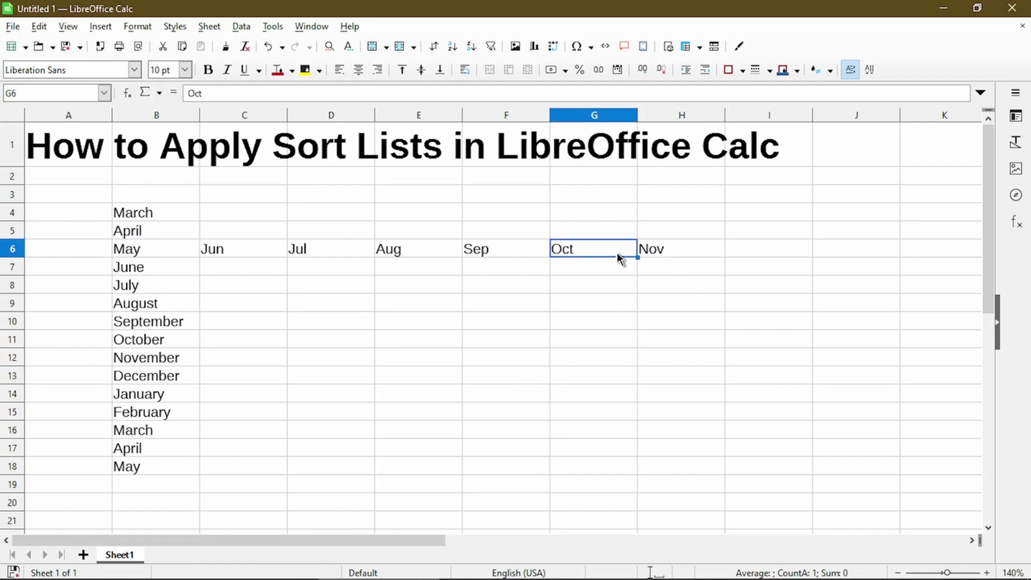
pyautogui.moveTo(638, 258); pyautogui.dragTo(231, 202)
pyautogui.click(611, 199)
pyautogui.click(259, 333)
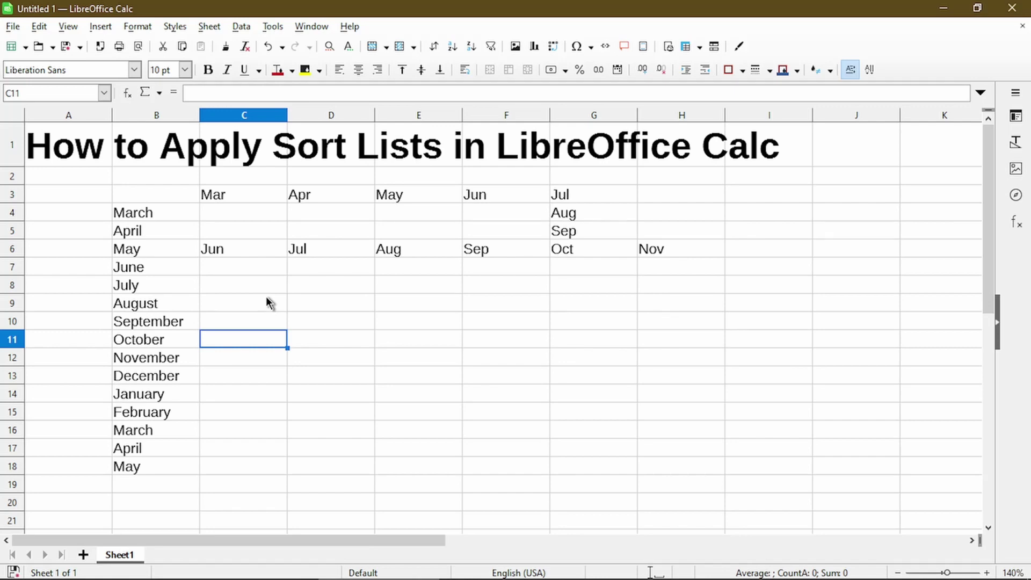
# Enter Umbrella in D9 and copy it unchanged down every cell to D18.
pyautogui.click(304, 310)
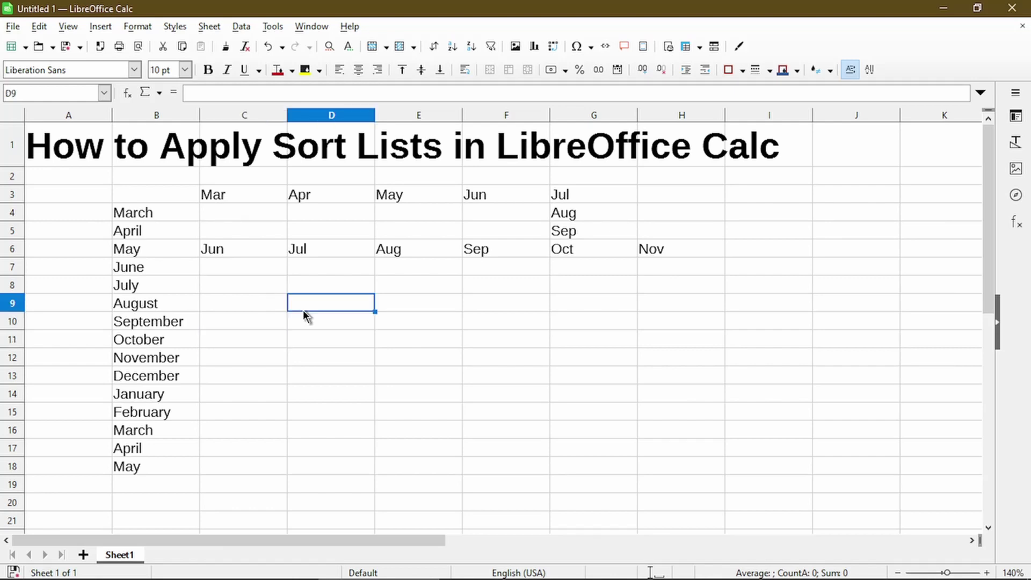
pyautogui.write('Umbrella')
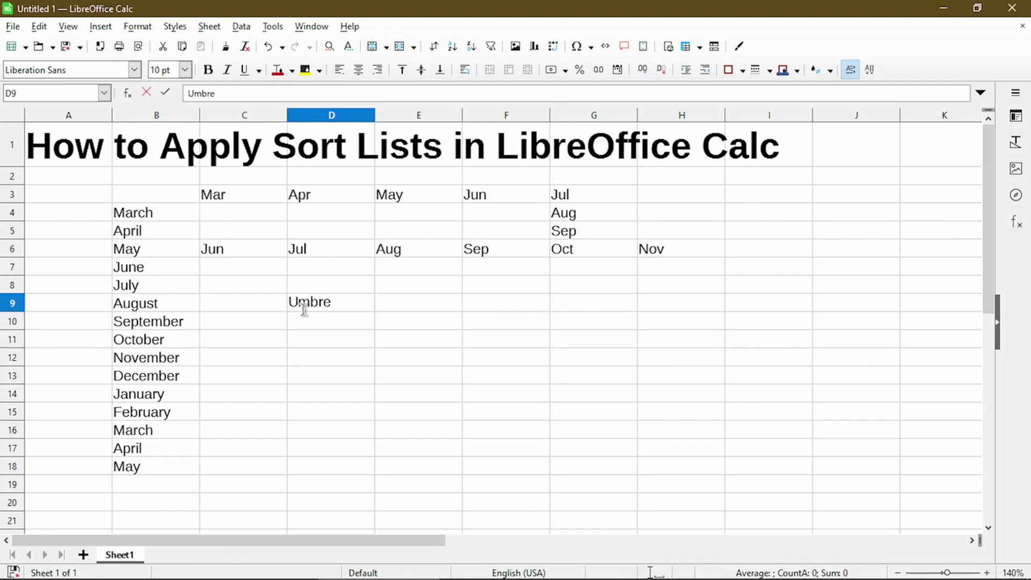
pyautogui.press('Return')
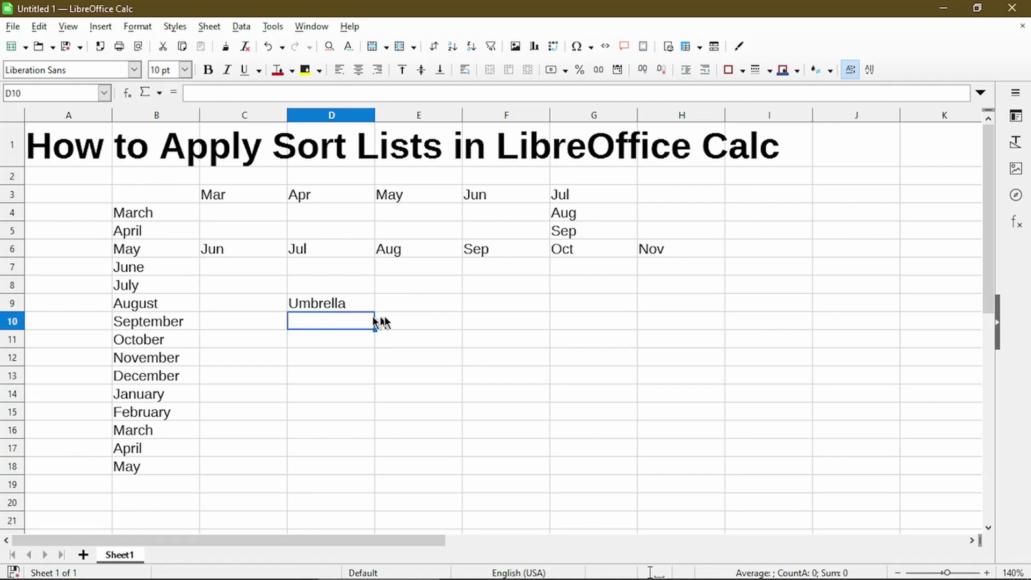
pyautogui.press('Up')
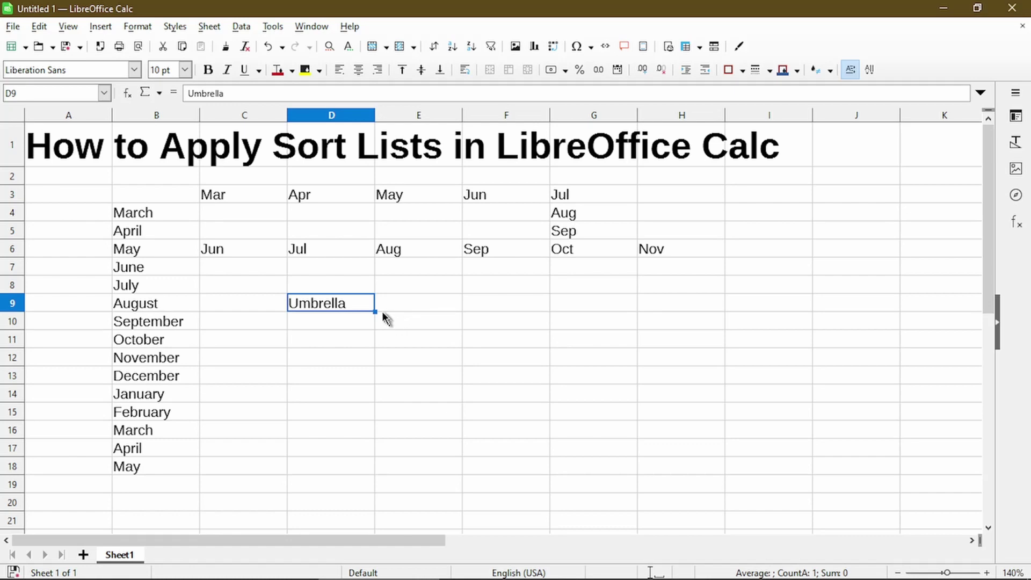
pyautogui.moveTo(375, 312); pyautogui.dragTo(411, 456)
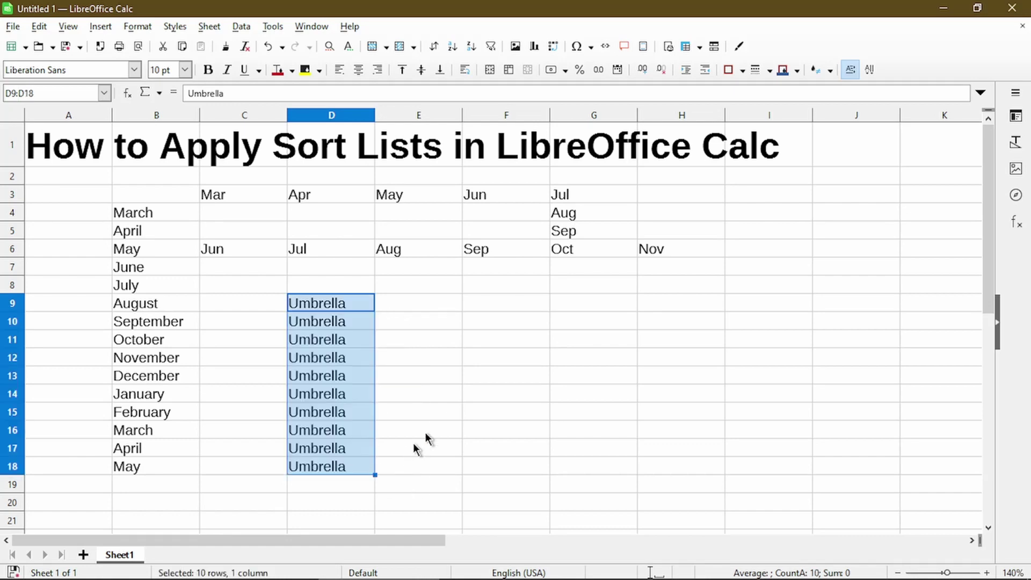
pyautogui.click(467, 391)
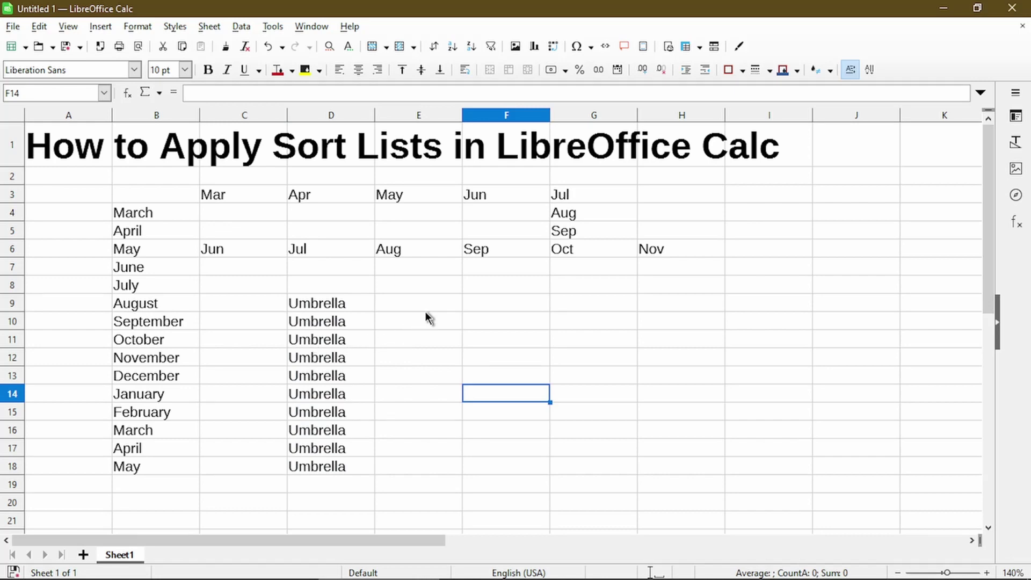
# Enter October in F9 and fill it down so F9:F18 all repeat October.
pyautogui.click(470, 308)
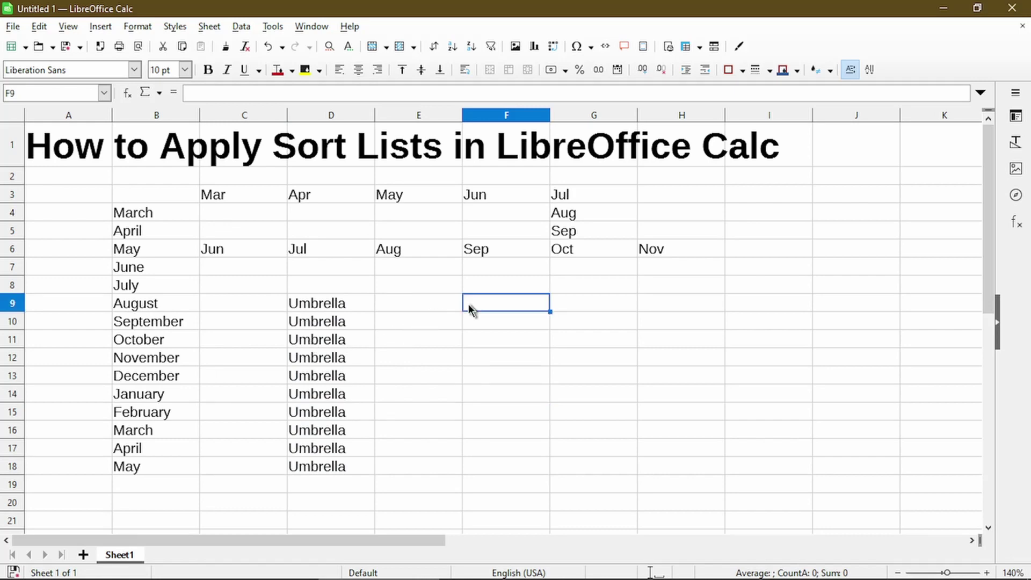
pyautogui.write('October')
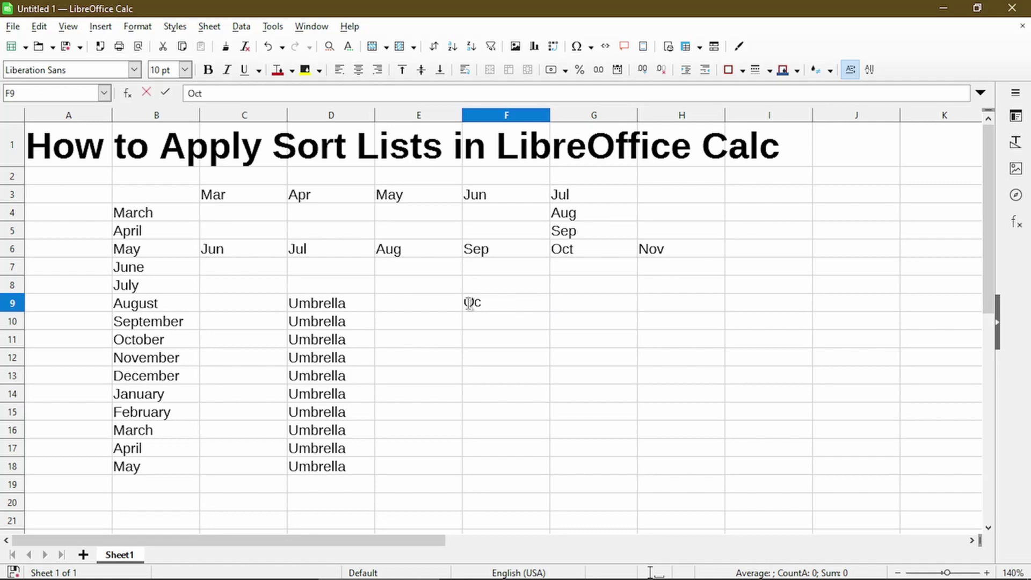
pyautogui.press('Return')
pyautogui.click(548, 310)
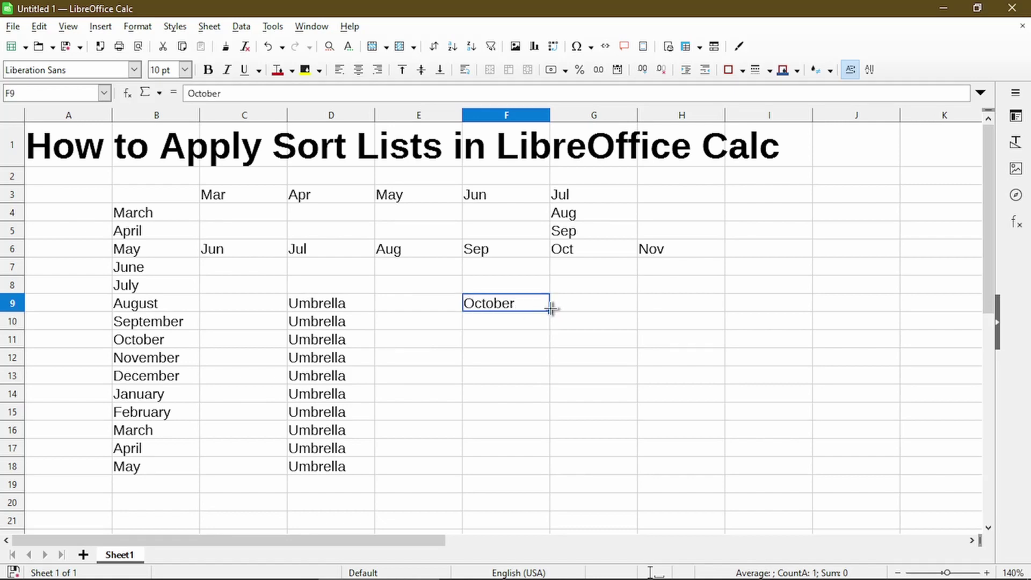
pyautogui.moveTo(550, 310); pyautogui.dragTo(545, 472)
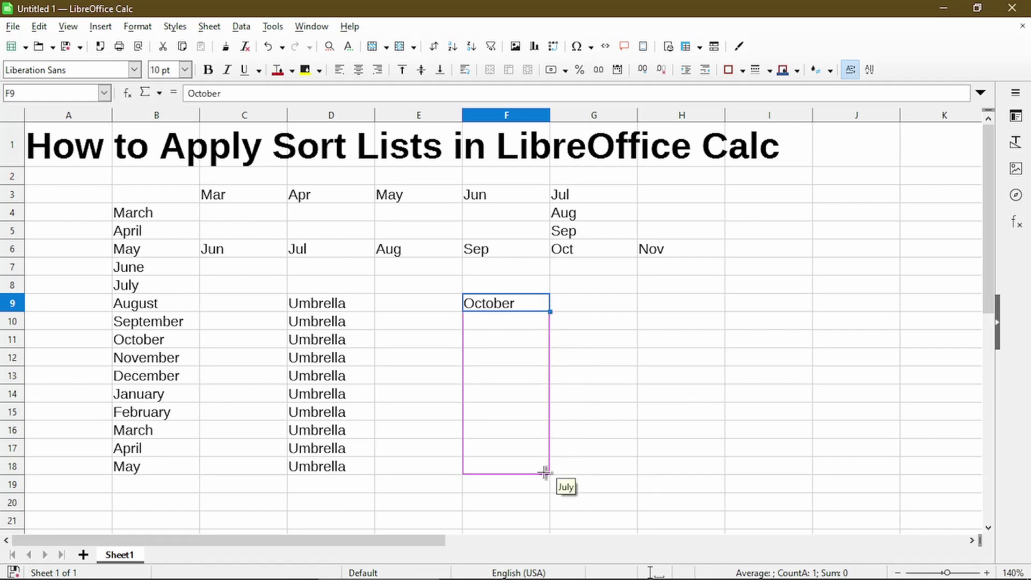
pyautogui.moveTo(545, 473); pyautogui.dragTo(544, 472)
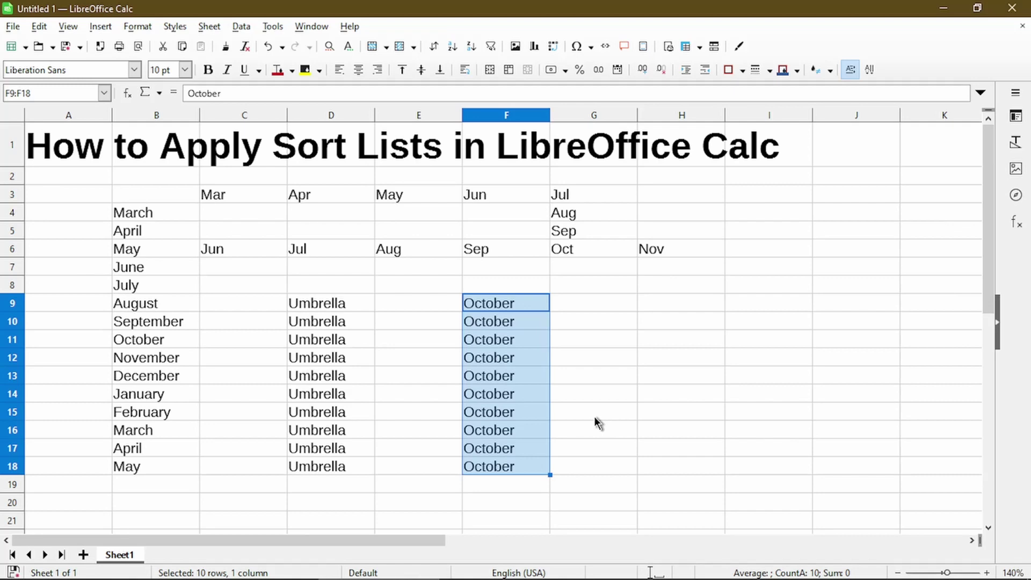
pyautogui.click(594, 417)
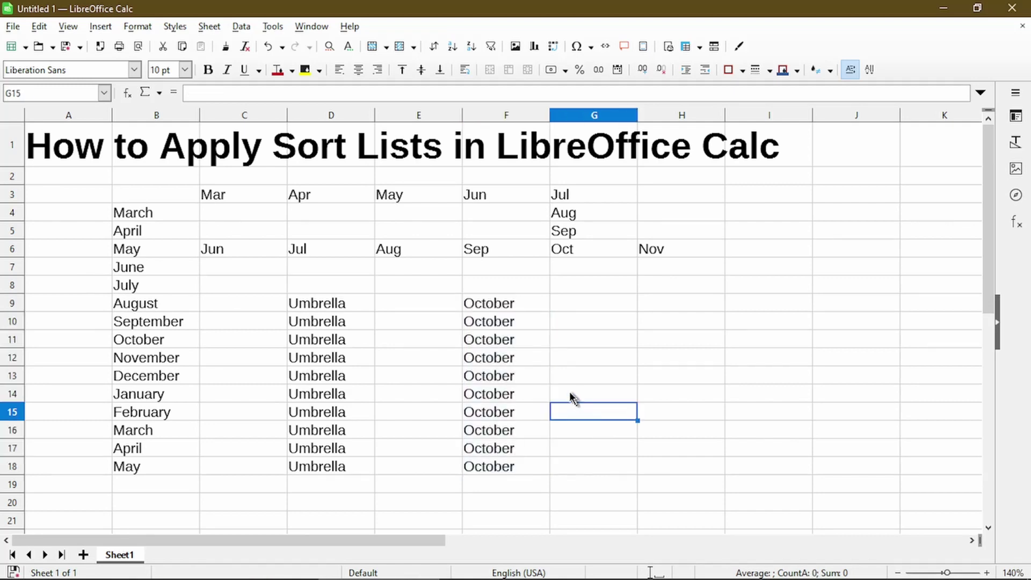
# Open the Options dialog at LibreOffice Calc > Sort Lists.
pyautogui.click(278, 26)
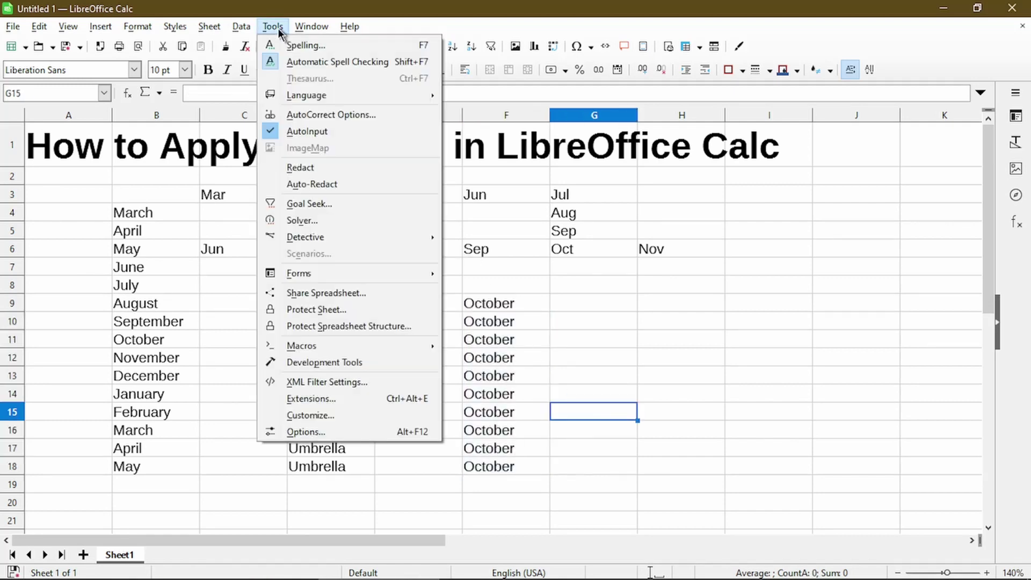
pyautogui.click(345, 430)
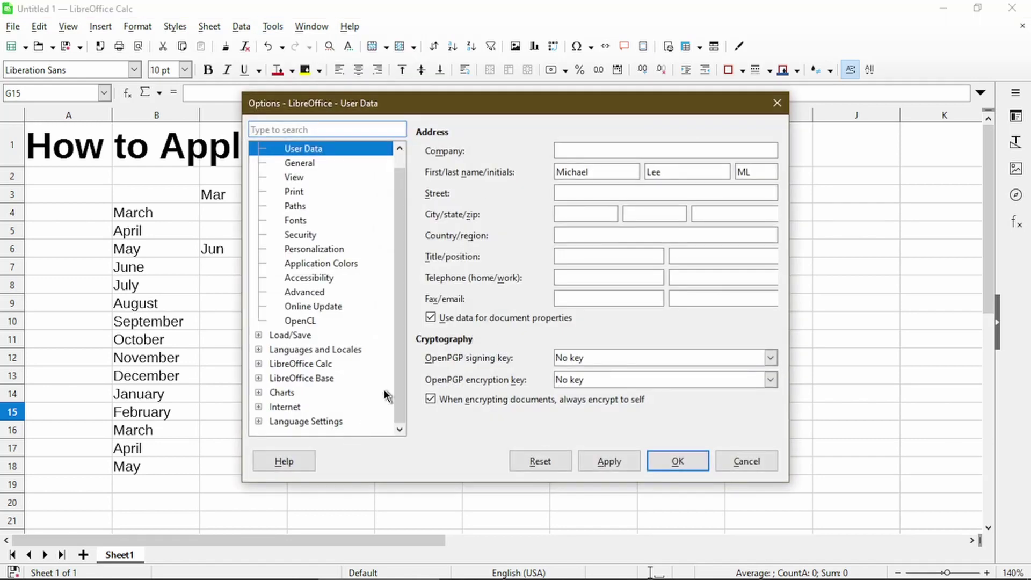
pyautogui.click(316, 365)
pyautogui.click(258, 365)
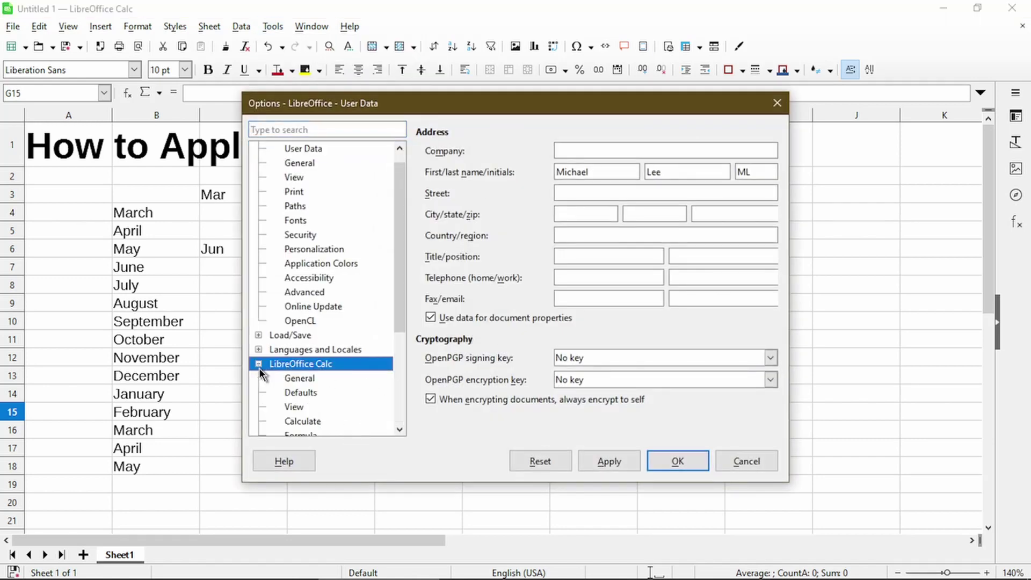
pyautogui.moveTo(405, 292); pyautogui.dragTo(404, 380)
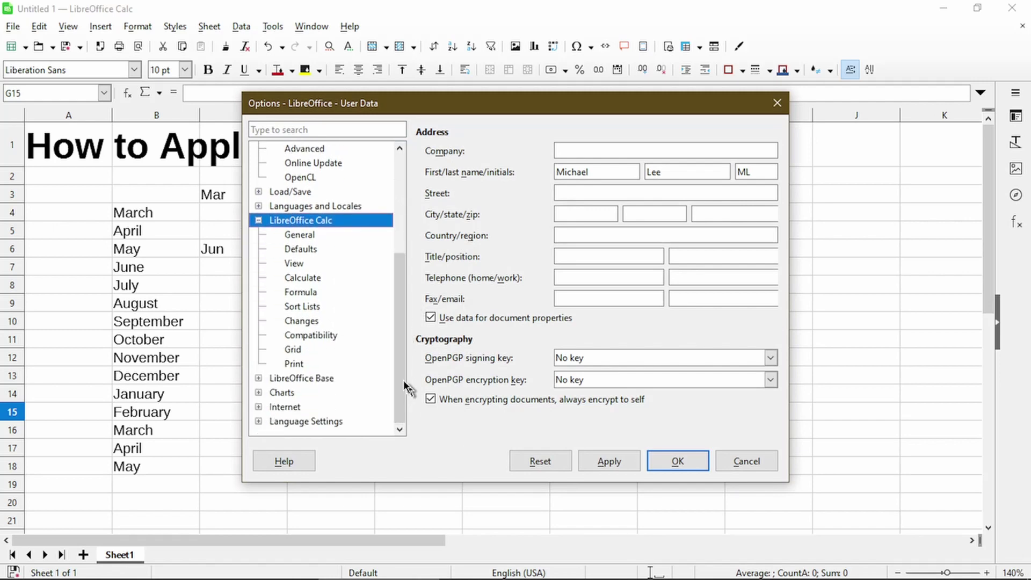
pyautogui.click(318, 306)
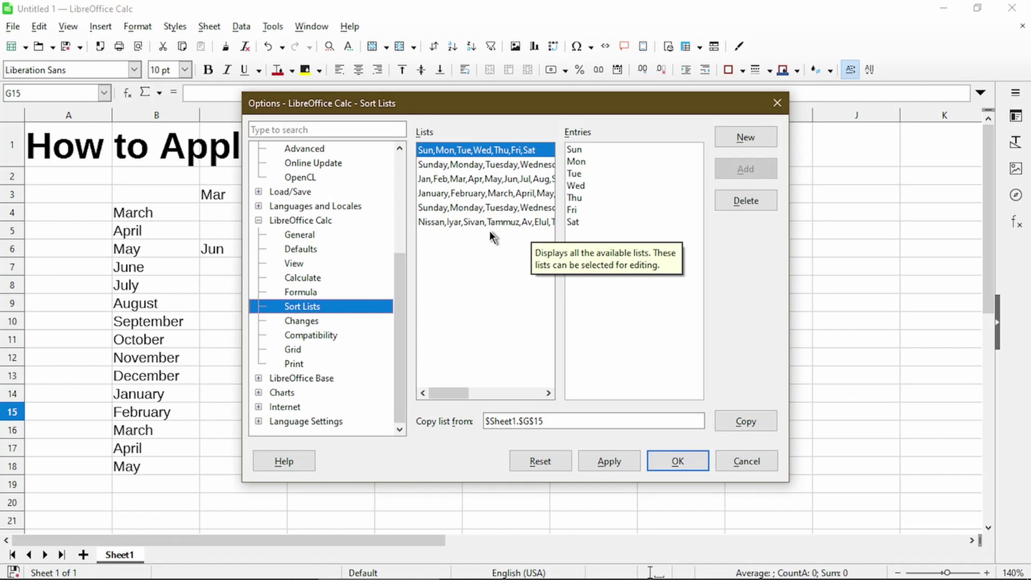
# Review the entries of the full month-name list and the Nissan month list.
pyautogui.click(485, 195)
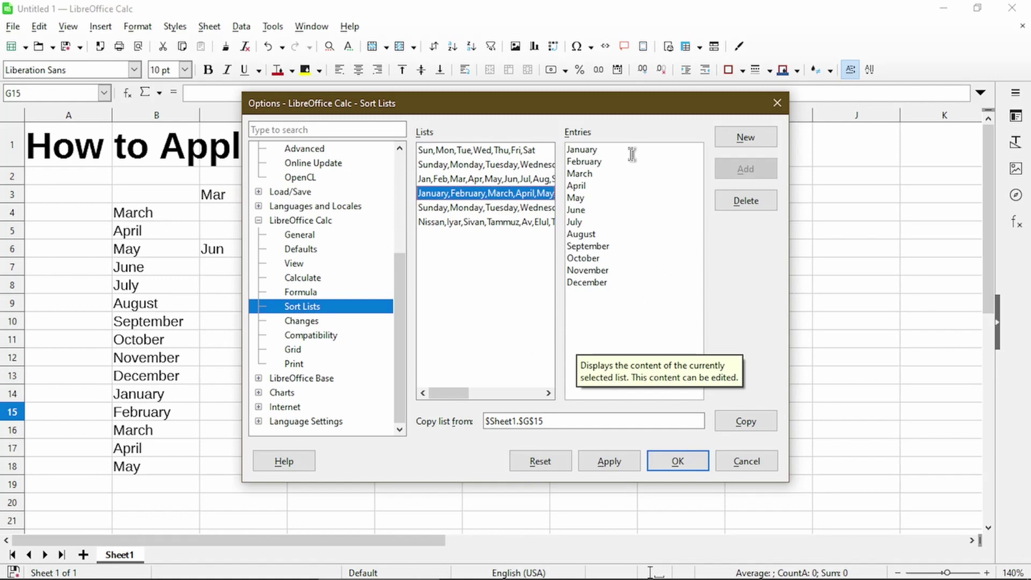
pyautogui.click(627, 284)
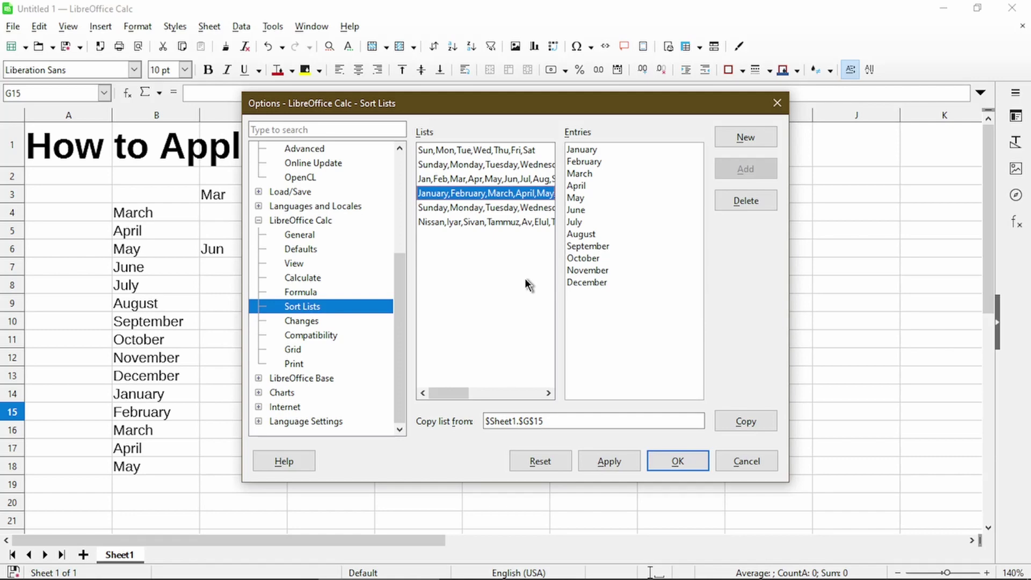
pyautogui.click(492, 222)
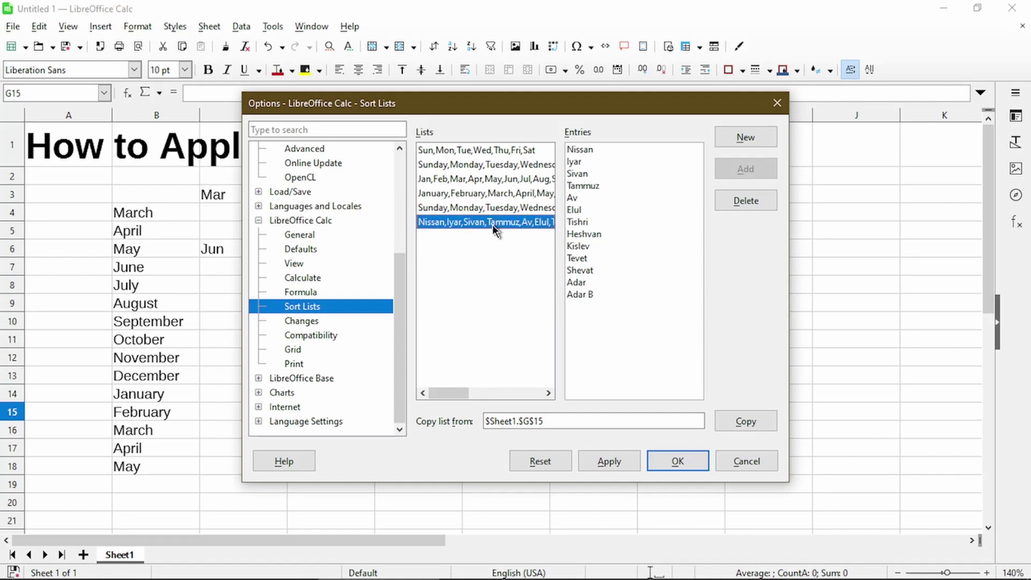
# Add a new sort list Autumn, Winter, Spring, Summer and confirm the Options dialog.
pyautogui.click(732, 138)
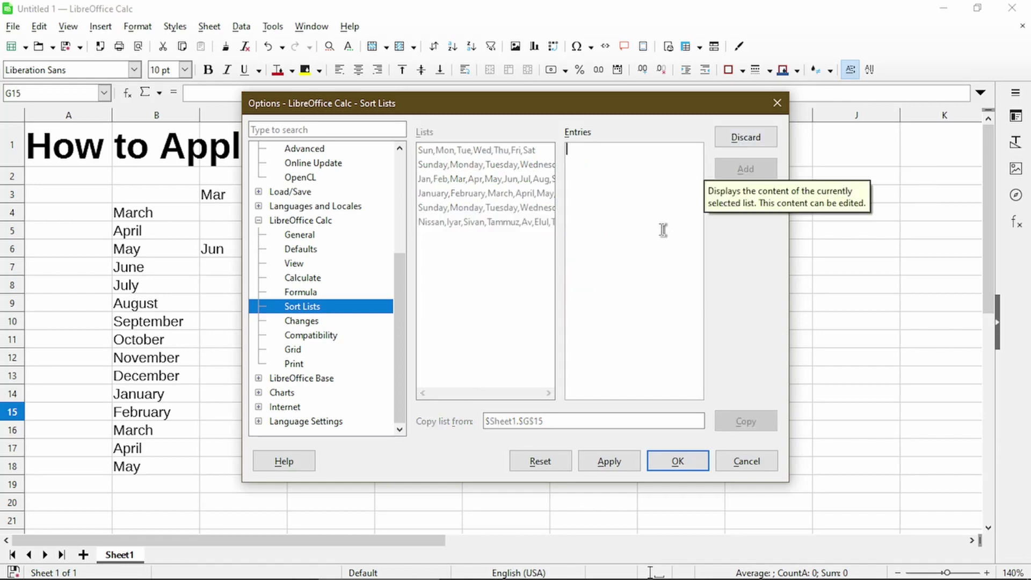
pyautogui.click(663, 230)
pyautogui.write('Autumn')
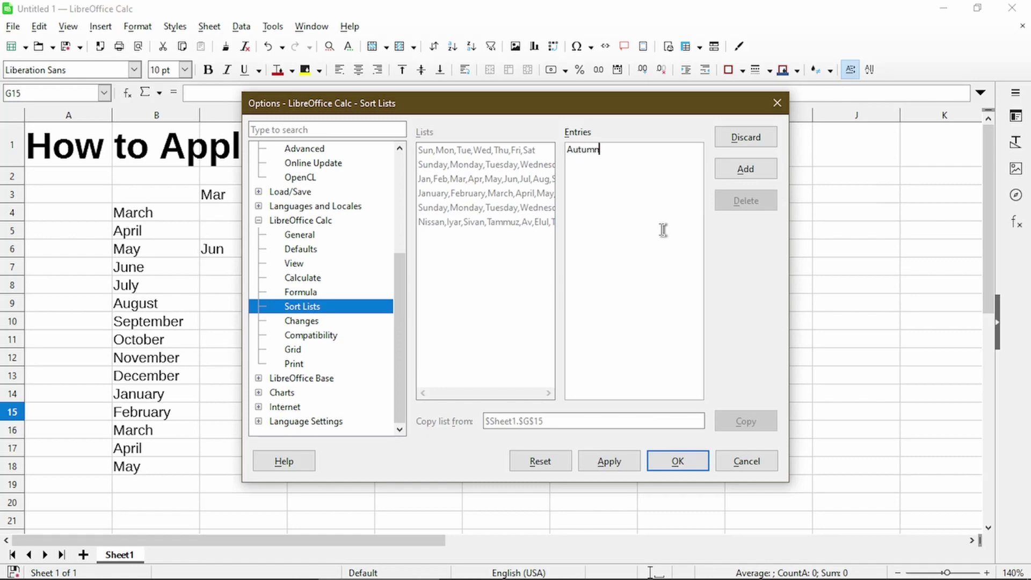
pyautogui.press('Return')
pyautogui.write('Winter')
pyautogui.press('Return')
pyautogui.write('Spring')
pyautogui.press('Return')
pyautogui.write('Summer')
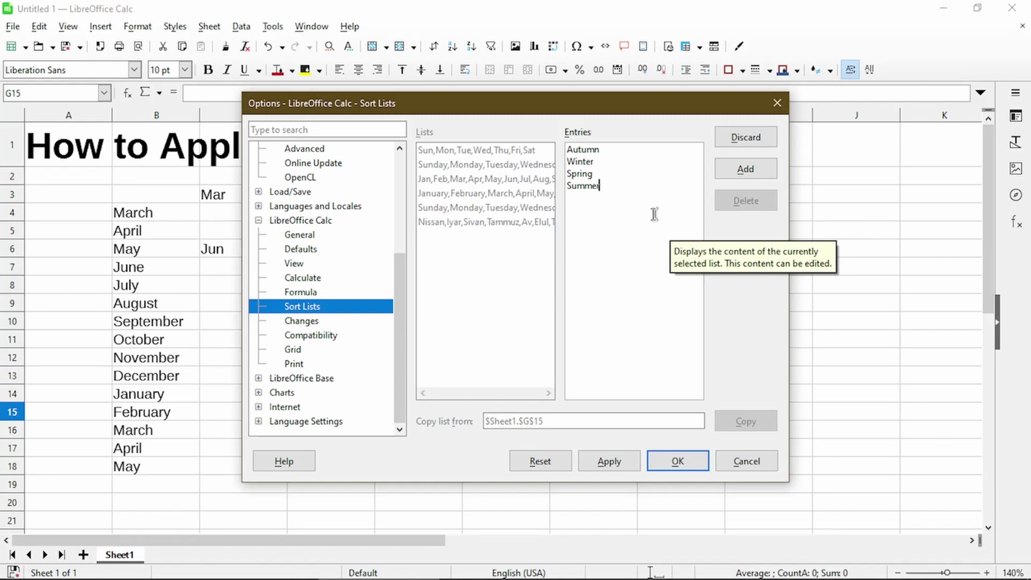
pyautogui.click(722, 177)
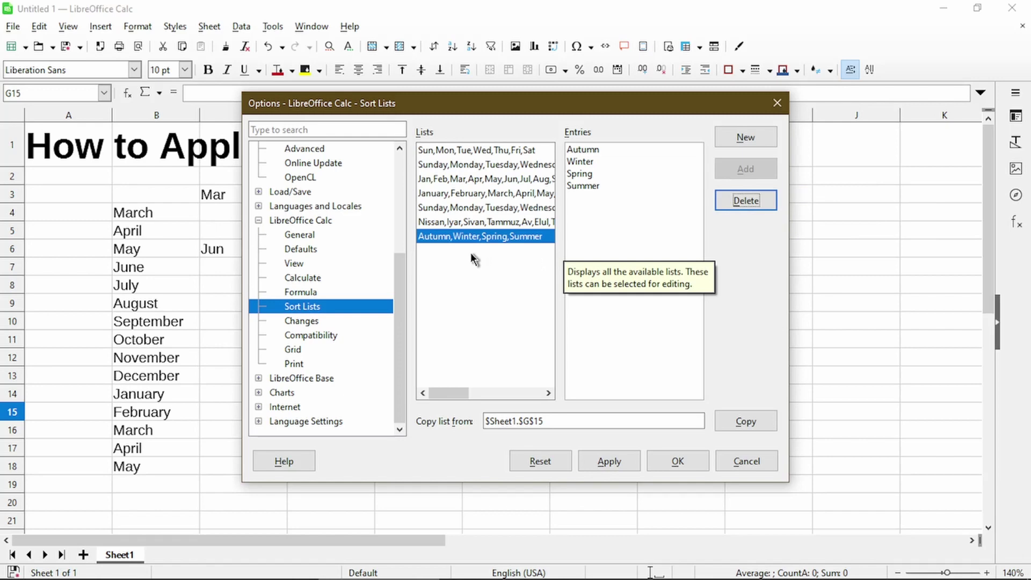
pyautogui.click(676, 466)
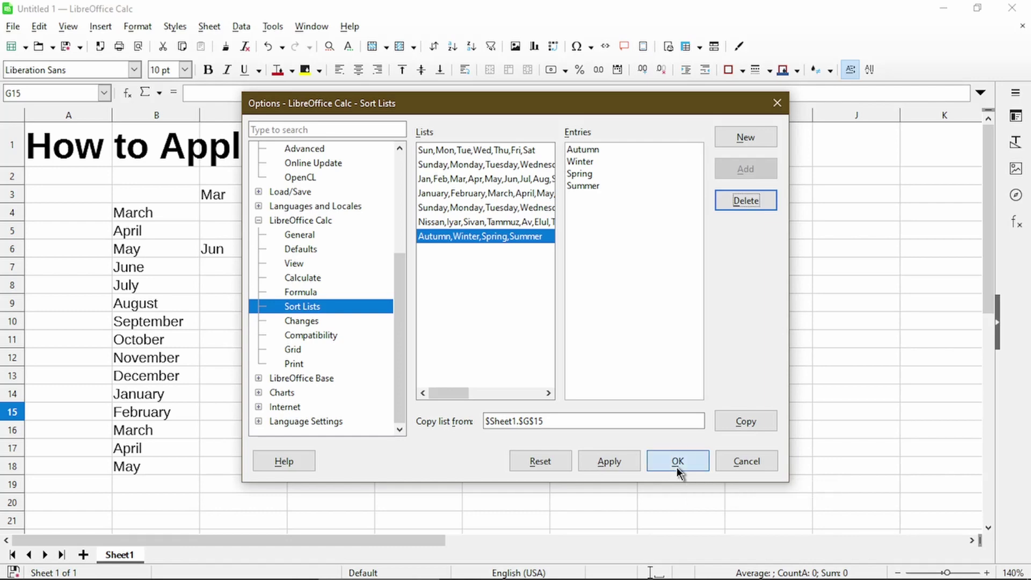
# Enter Winter in H11 and fill the custom season series down to H19.
pyautogui.click(660, 342)
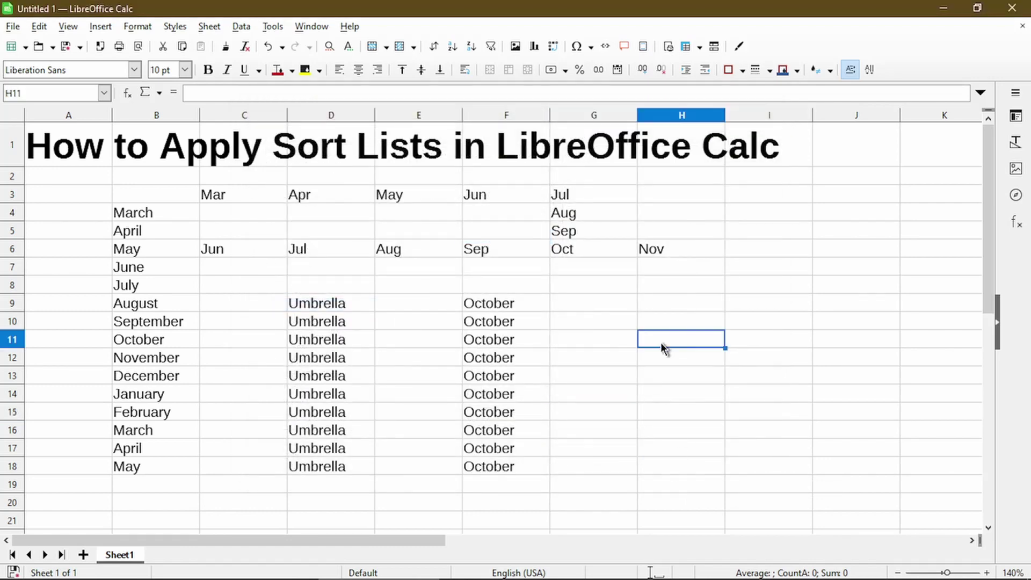
pyautogui.write('Winter')
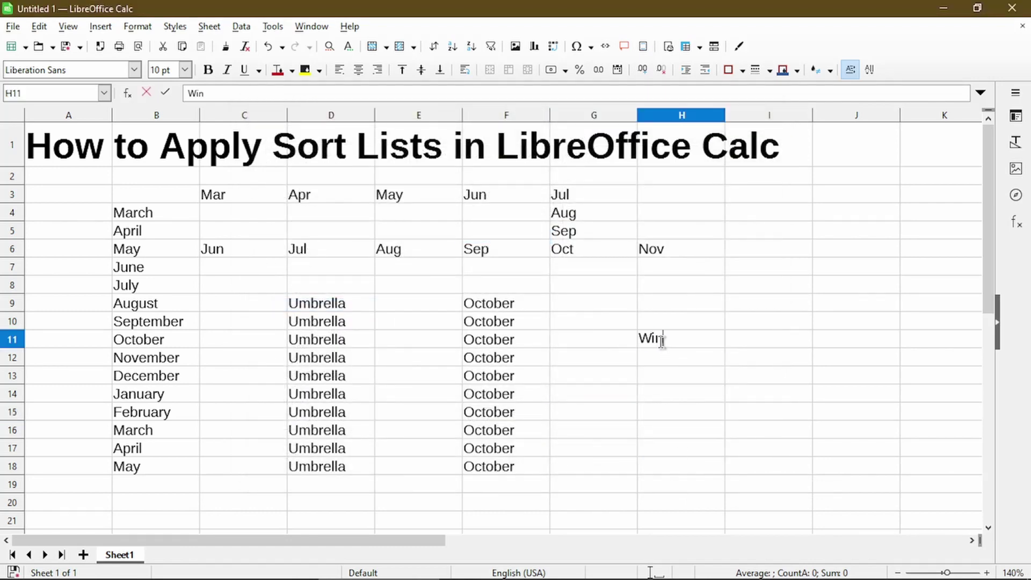
pyautogui.press('Return')
pyautogui.click(662, 343)
pyautogui.moveTo(725, 348); pyautogui.dragTo(730, 500)
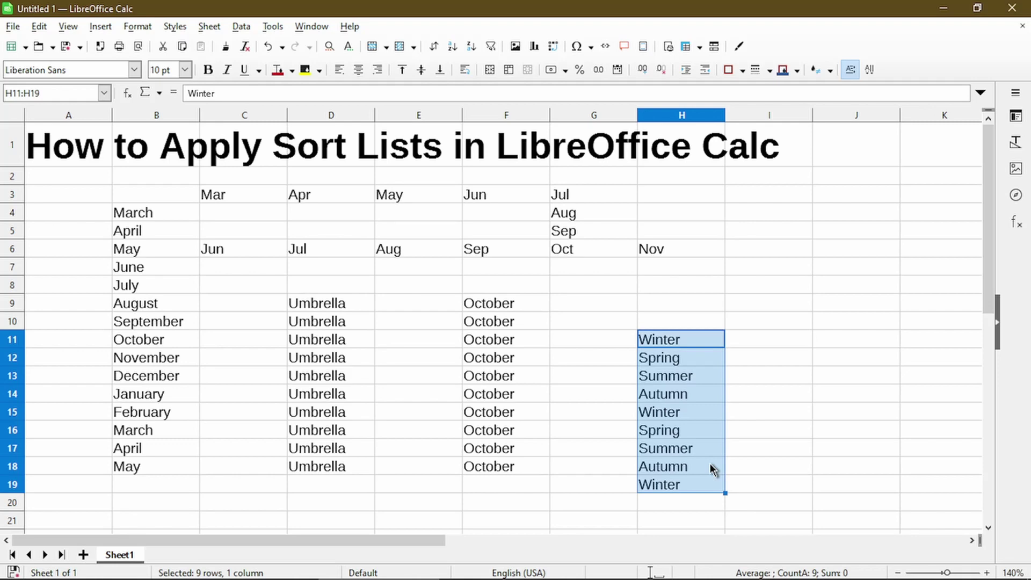
pyautogui.click(274, 26)
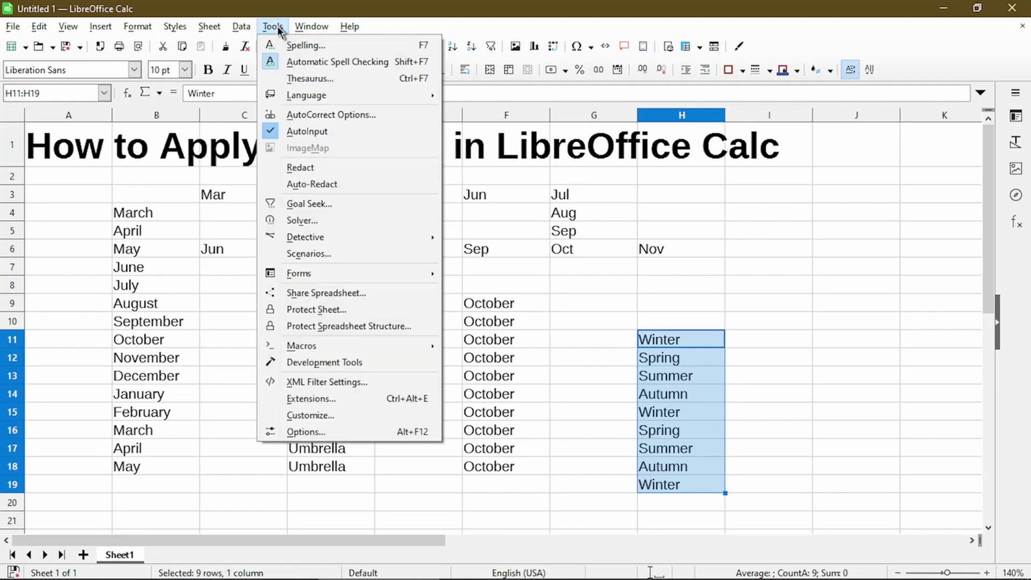
pyautogui.click(364, 431)
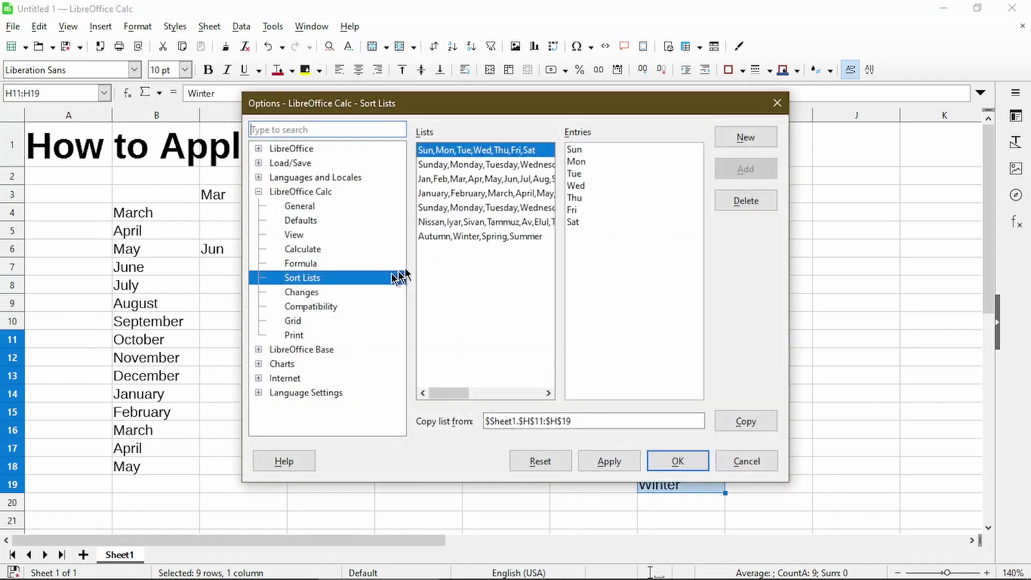
pyautogui.click(455, 236)
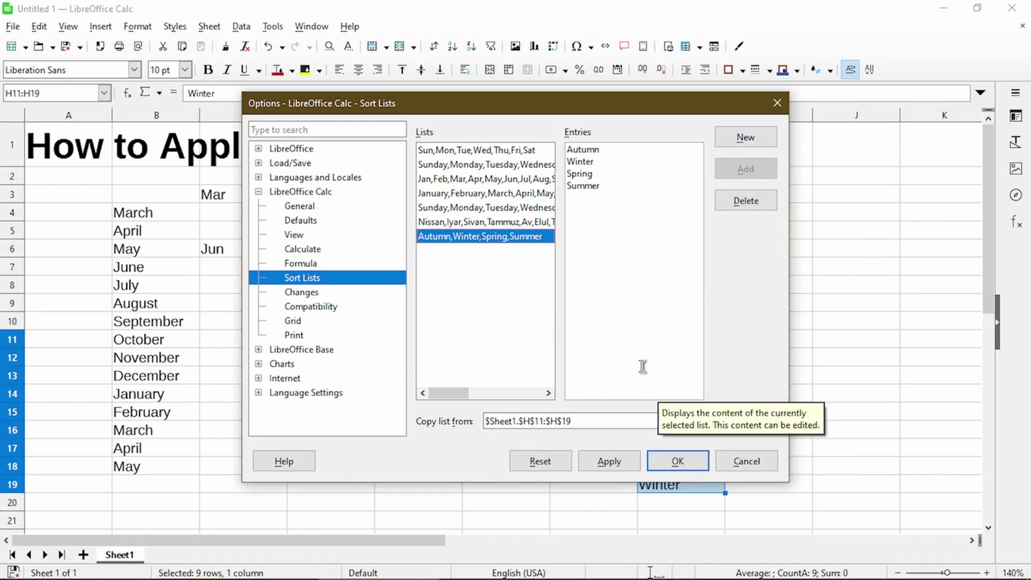
pyautogui.click(631, 305)
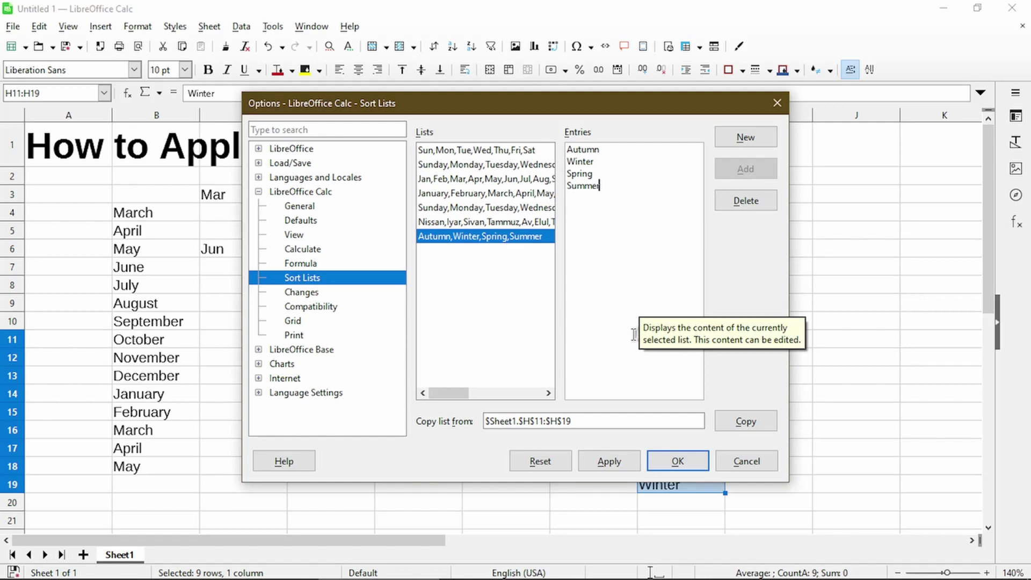
pyautogui.click(668, 460)
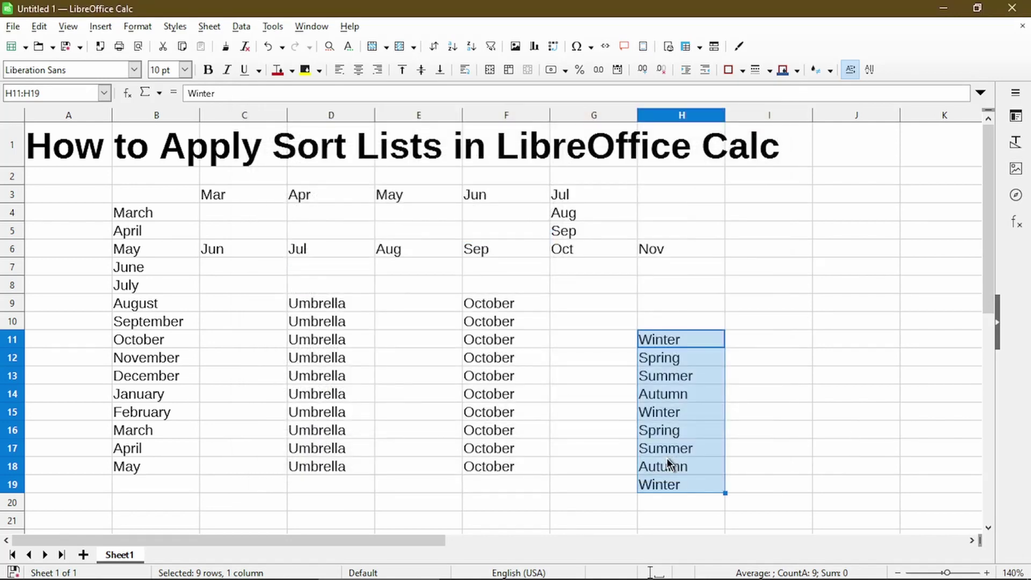